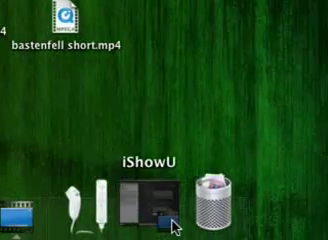
Step: Resume recording and open the Applications folder on the Mini HDD drive
click(173, 226)
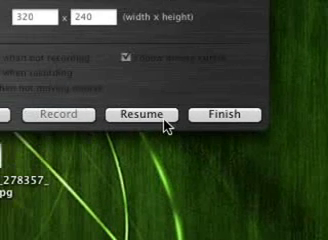
click(168, 124)
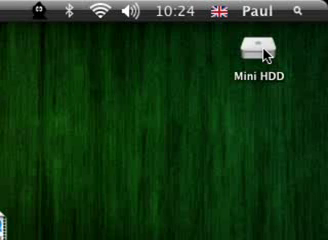
double_click(265, 51)
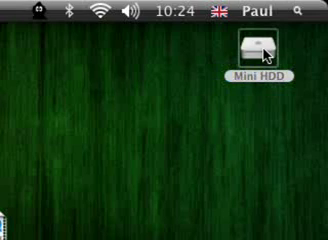
double_click(266, 51)
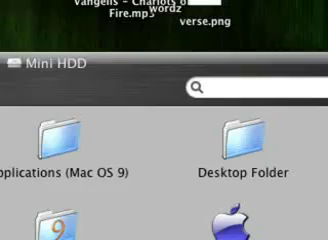
click(130, 125)
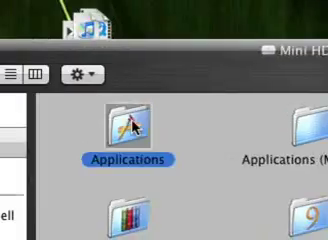
click(127, 101)
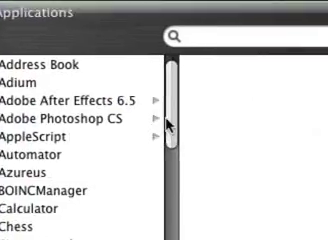
Step: Open Utilities, launch Console and move it aside, then select Network Utility
drag(168, 120, 168, 215)
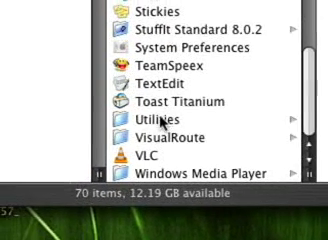
click(160, 122)
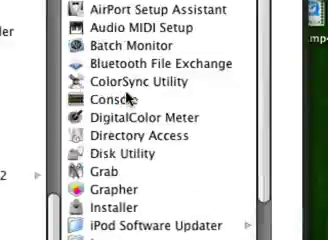
click(160, 116)
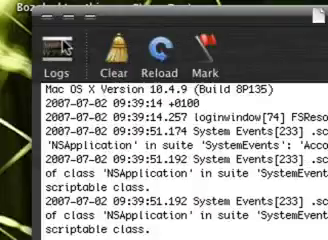
drag(60, 45, 200, 180)
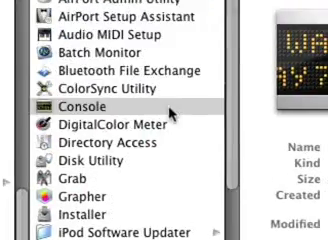
click(166, 118)
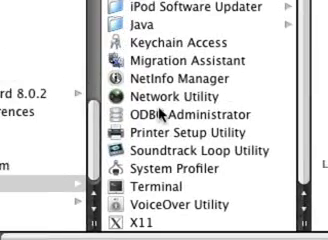
click(160, 113)
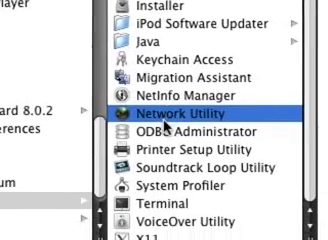
Step: Launch Network Utility, close Finder, show en1 details (IP 192.168.1.2), then go to Netstat
double_click(163, 114)
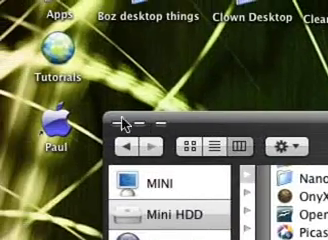
click(120, 122)
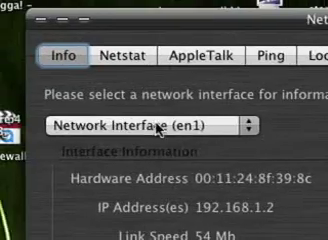
click(158, 126)
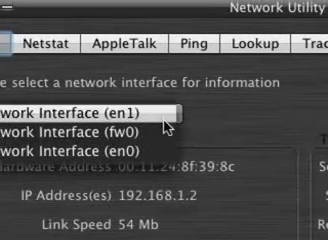
click(167, 114)
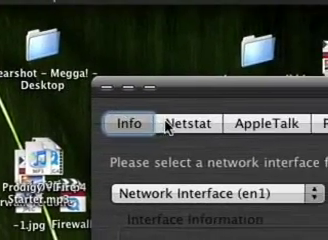
click(170, 124)
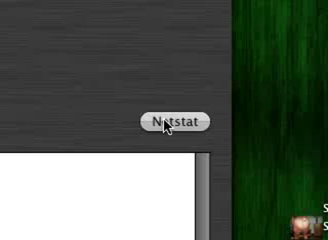
Step: Display the netstat routing table, glance at AppleTalk options, then return to Netstat
click(166, 122)
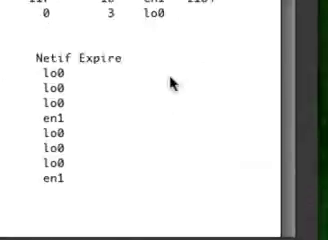
scroll(160, 113, up, 5)
scroll(160, 113, up, 5)
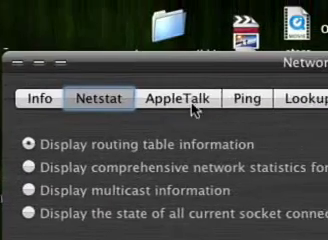
click(190, 100)
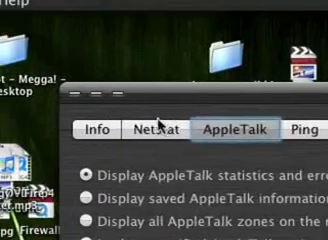
click(156, 129)
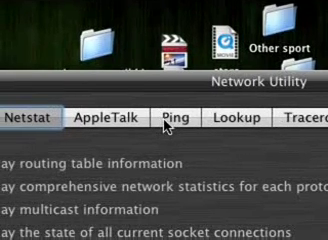
Step: Ping 192.168.1.1 with count 1, getting one 1.229 ms reply and 0% loss
click(167, 122)
text(192.168.1.1)
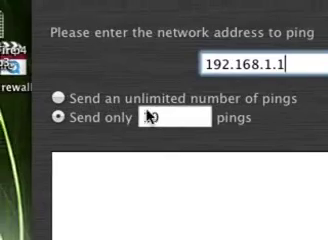
double_click(149, 117)
text(1)
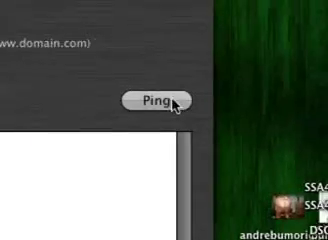
click(172, 103)
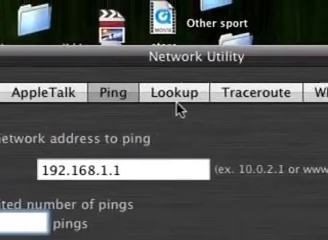
click(177, 95)
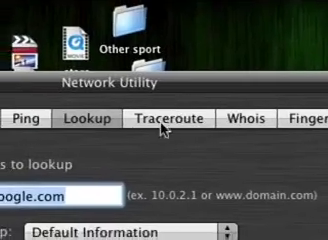
click(155, 155)
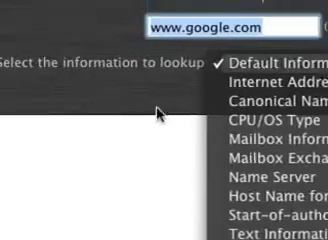
click(155, 112)
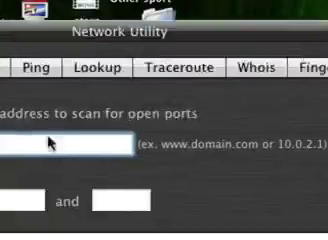
Step: Focus the Port Scan address field, then visit the Finger, Whois and Traceroute panes
click(49, 143)
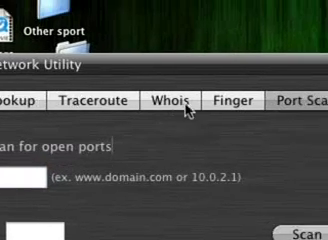
click(271, 77)
click(209, 77)
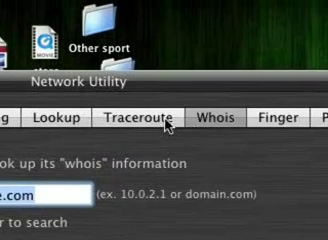
click(167, 120)
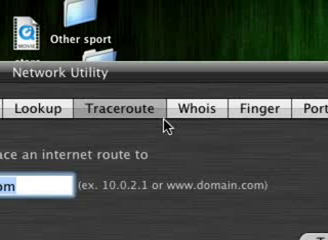
click(8, 108)
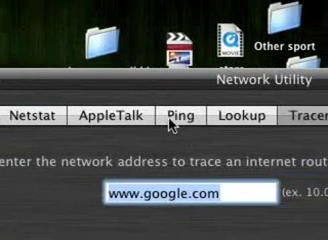
Step: Ping the Mac's own address, 192.168.1.2, from the Ping pane
click(176, 118)
text(192.168.1.)
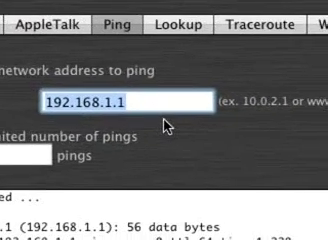
text(192.16)
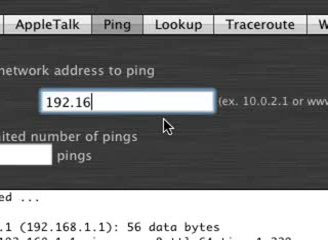
text(8.1.2)
key(Return)
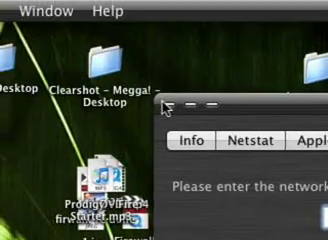
Step: Close the Network Utility window and bring up Console's Dock menu to quit it
click(168, 107)
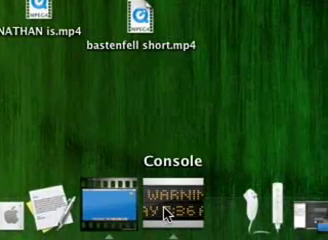
right_click(170, 210)
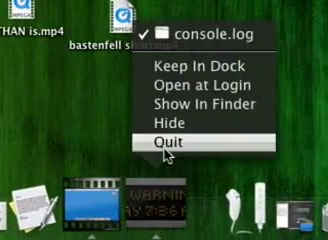